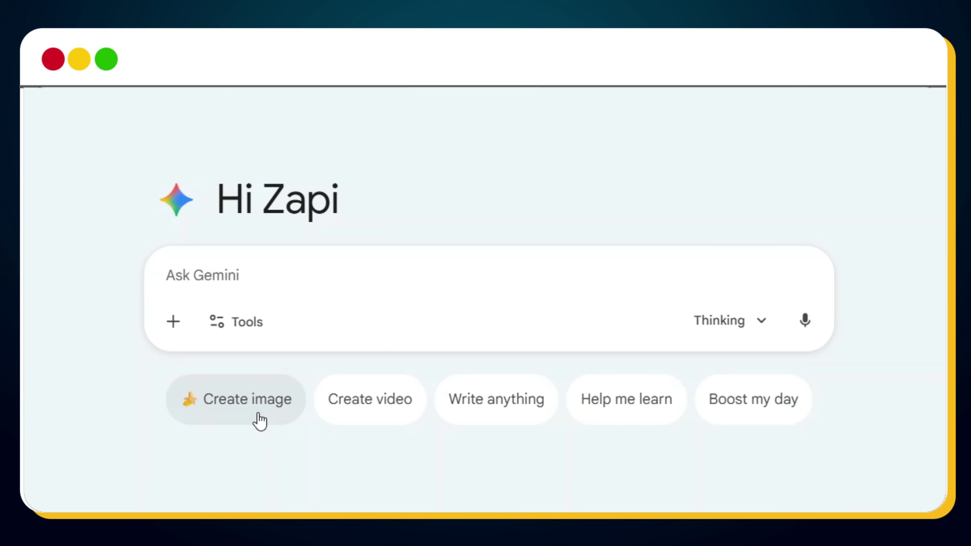
- Add the Create image tool to the Gemini prompt box for a new image
click(260, 421)
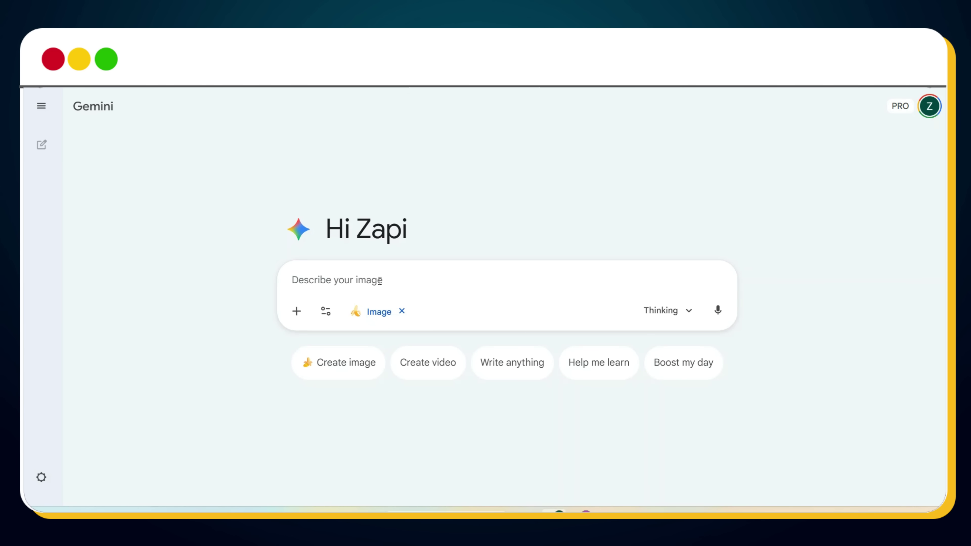
- Generate a blueprint-style diagram of how the Egyptian pyramids were built, with labeled construction steps
text(B)
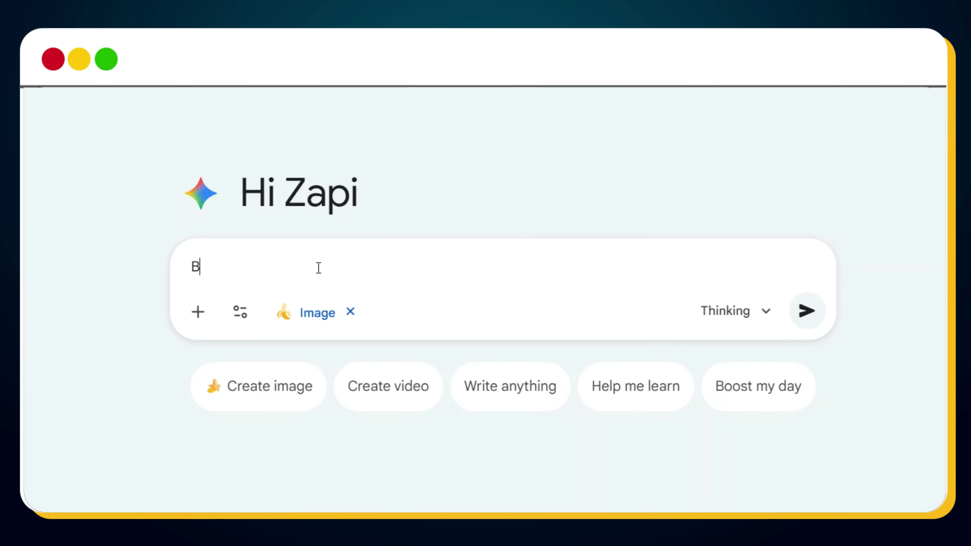
text(lueprint-style diagram showing how the Egyptian pyramids were built. )
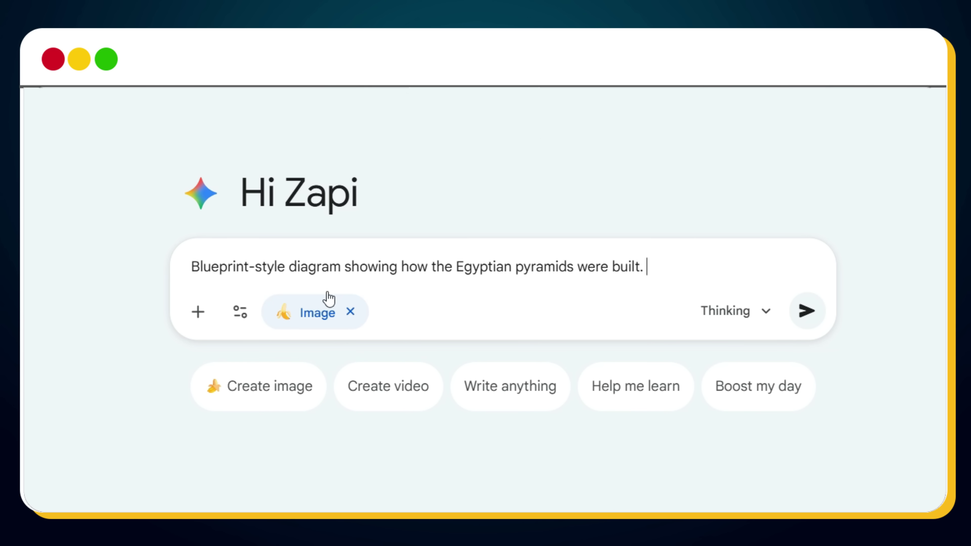
text(Multiple labeled steps: stone quarrying, sled trasport, ram)
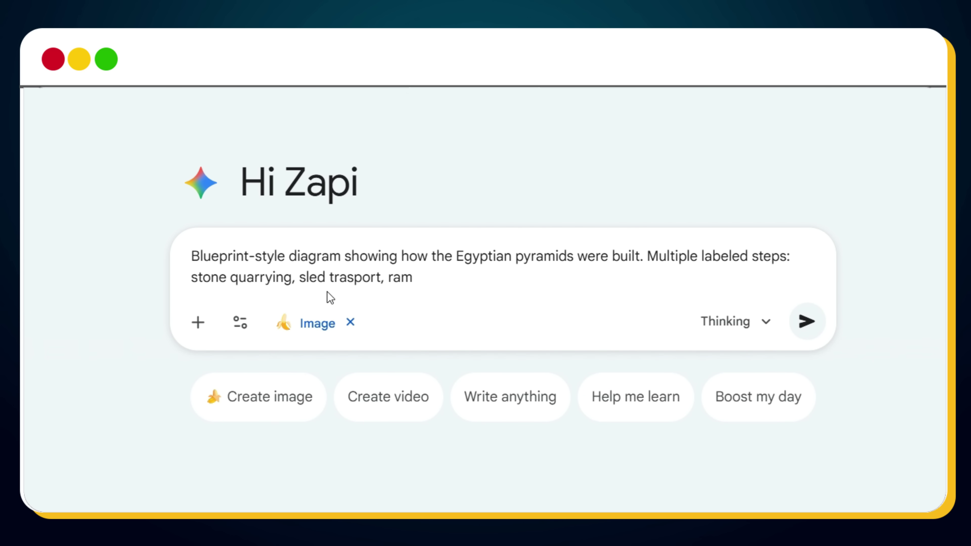
text( construction, block stacking, interior chamber layout. Cross-sections, )
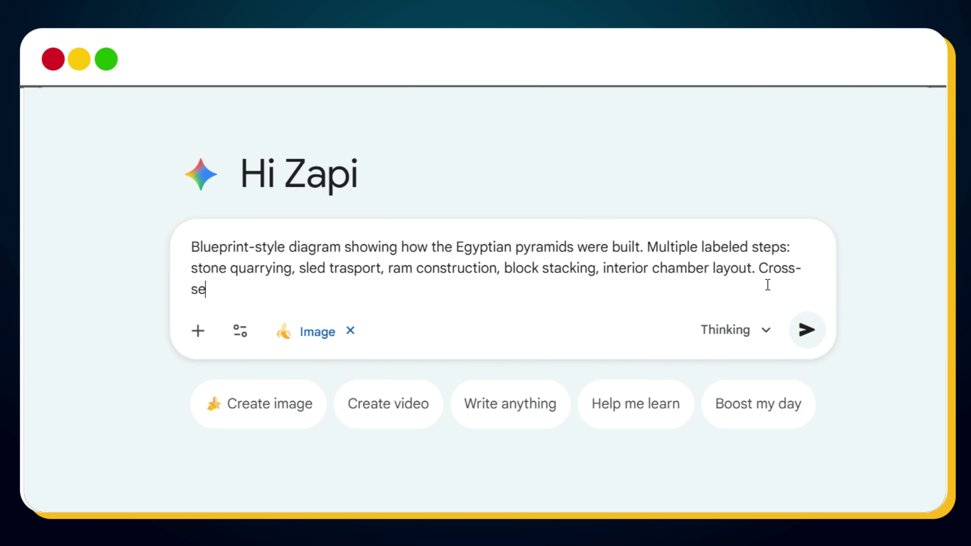
text(arrows, minimal c)
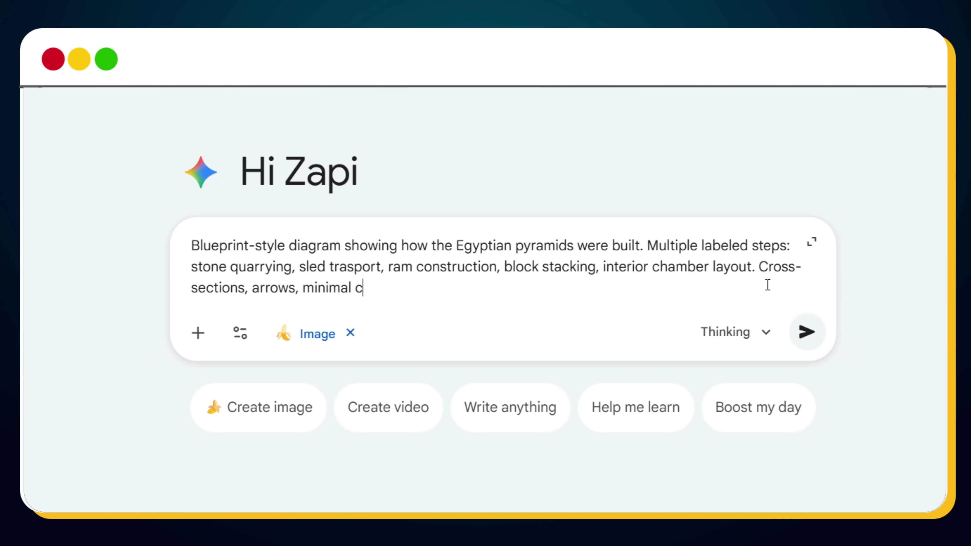
text(olor, archaeologicall)
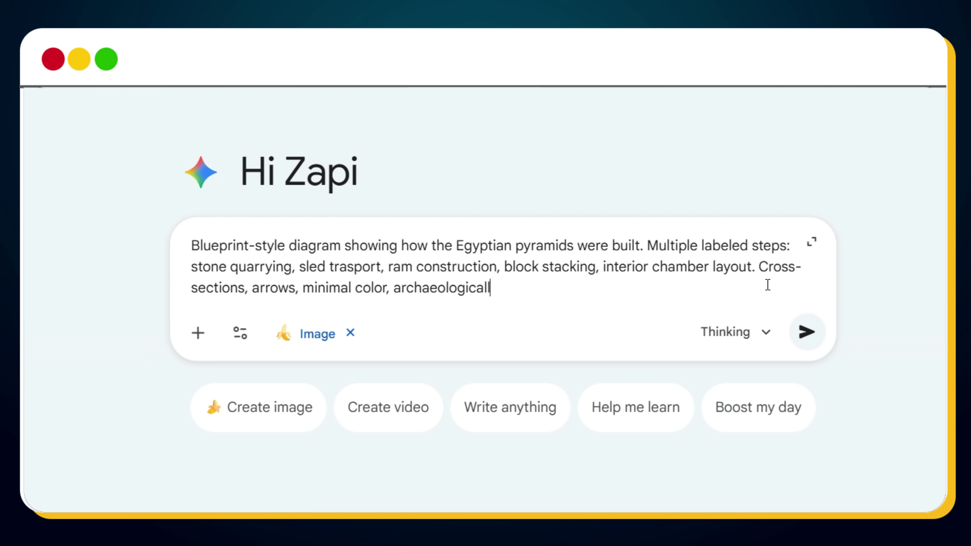
text(y accurate, clean vector lines.)
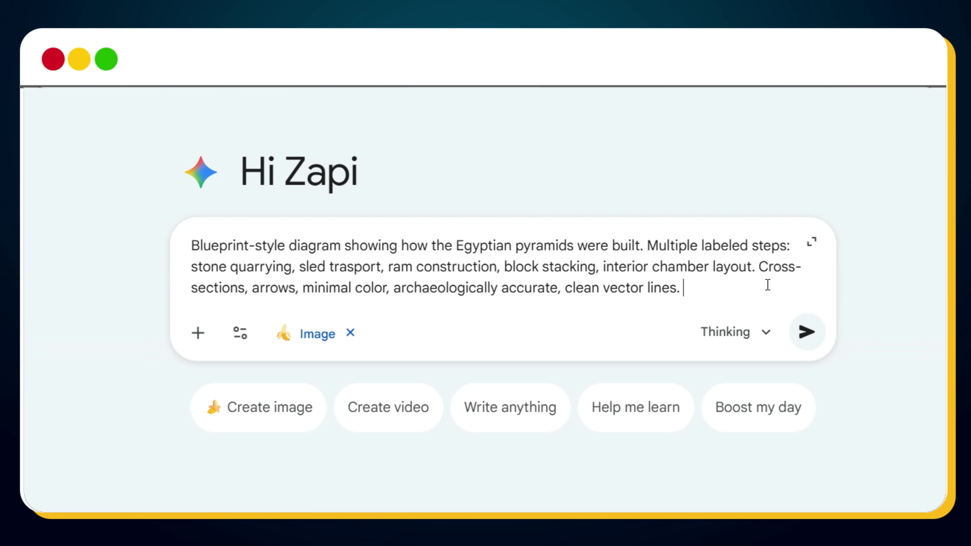
key(Return)
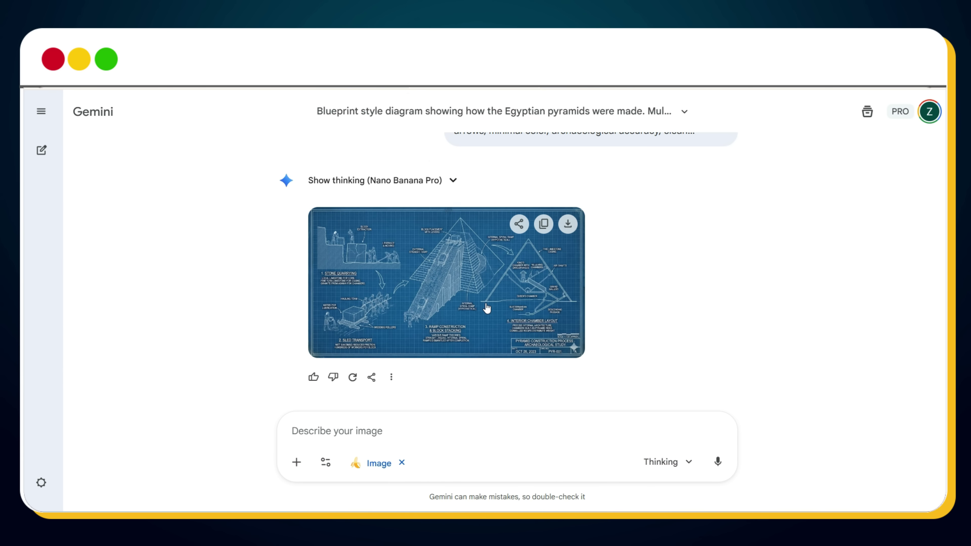
- View the generated pyramid blueprint diagram in the full-screen image viewer
click(485, 305)
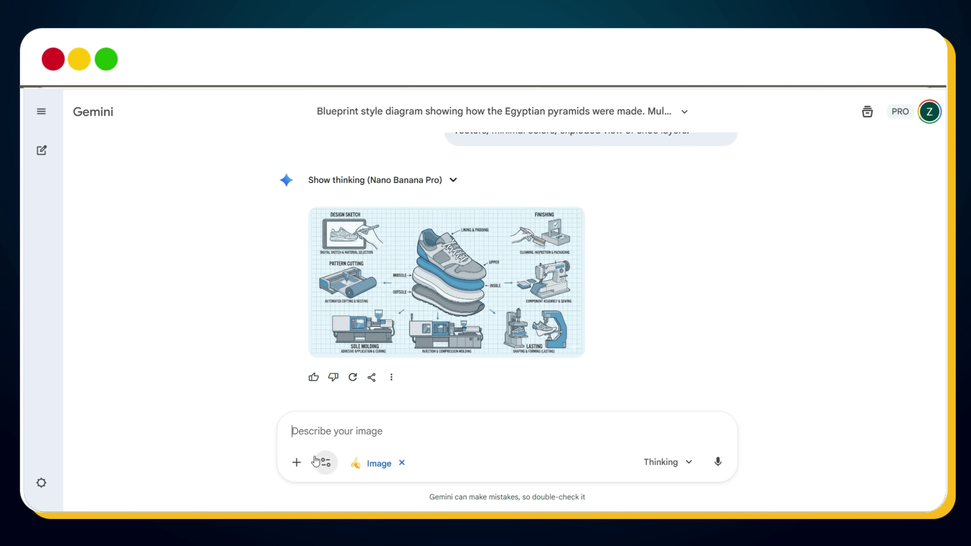
- Upload the ramen photo and send the pasted vintage cookbook recipe-page prompt with it
click(296, 462)
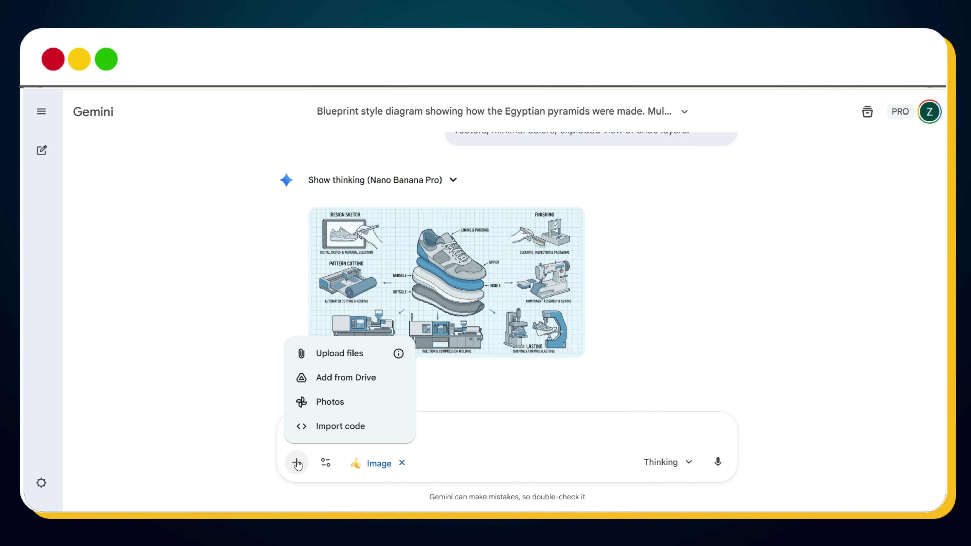
click(341, 354)
double_click(181, 232)
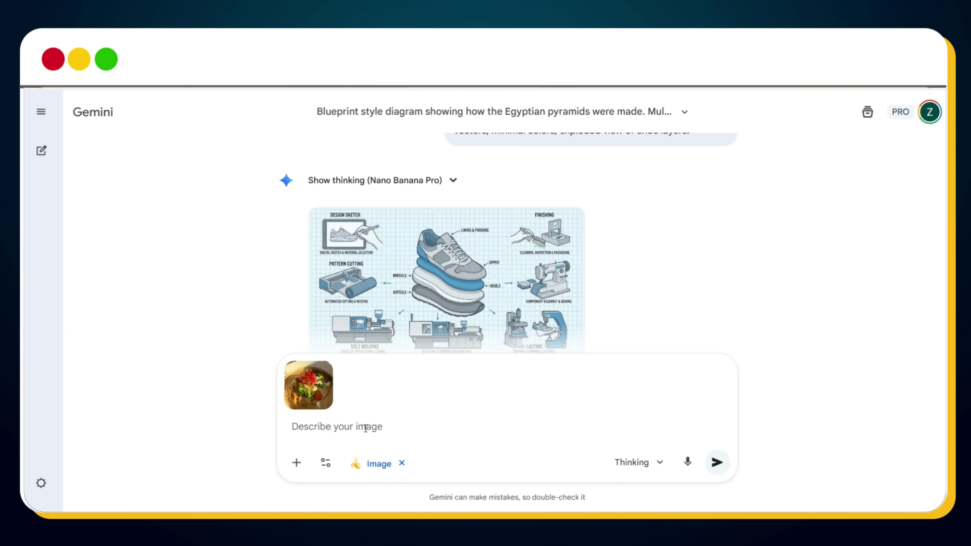
text(Turn this ramen into a cute recipe page with illustrations in the style of a vintage cookbook that was hand drawn, A carefully drawn ingredients with labels, measures, and implements like bowls, whisks, or spoons should surround the composition's focal point. To create a homey, nostalgic vibe, use textured shading, warm pastel colors, and fine, ink-like outlines. Add recipe writing in the hand written manner, including the ingredients and directions organically into the layout. Make sure the page has an artistic and educational tone, combining the beauty of the colorful illustrations with a cookbook aesthetic)
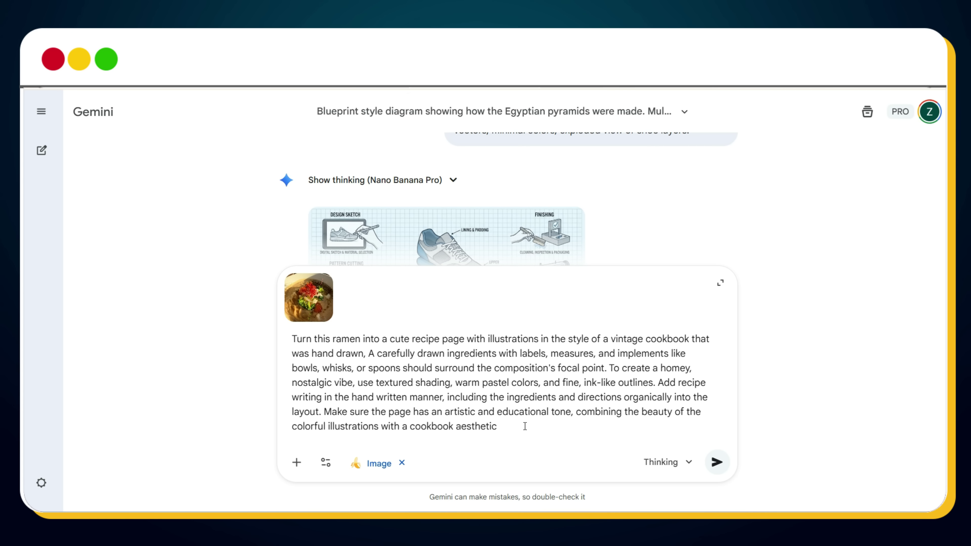
key(Return)
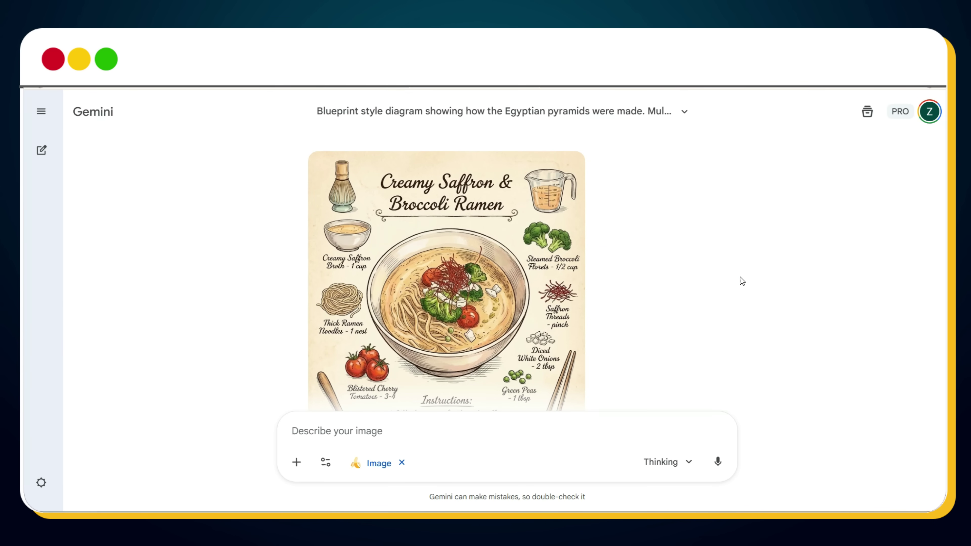
- Scroll to the ramen page's Instructions section and view the image full-screen
scroll(742, 282, down, 2)
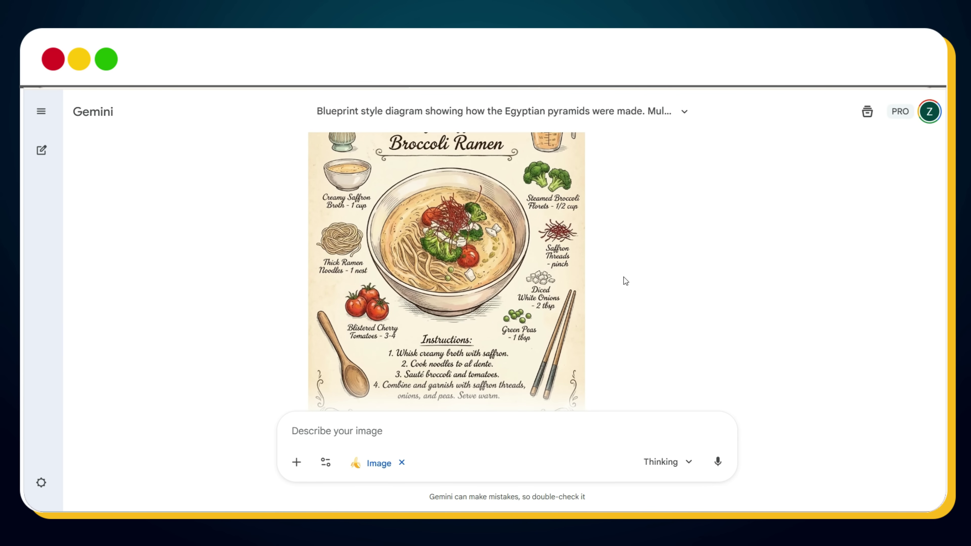
click(528, 283)
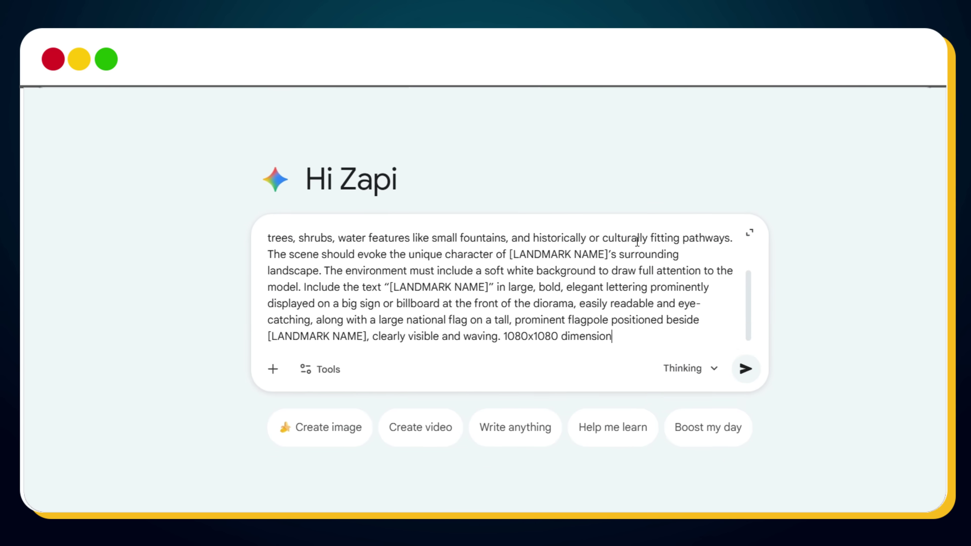
- Replace every [LANDMARK NAME] placeholder in the diorama prompt with Colosseum and send it
scroll(505, 283, up, 3)
mouse_move(540, 218)
mouse_down()
mouse_move(664, 221)
mouse_move(540, 221)
mouse_up()
key(ctrl+c)
text(Colosseum)
click(543, 326)
drag(494, 326, 616, 327)
key(ctrl+v)
scroll(566, 351, down, 2)
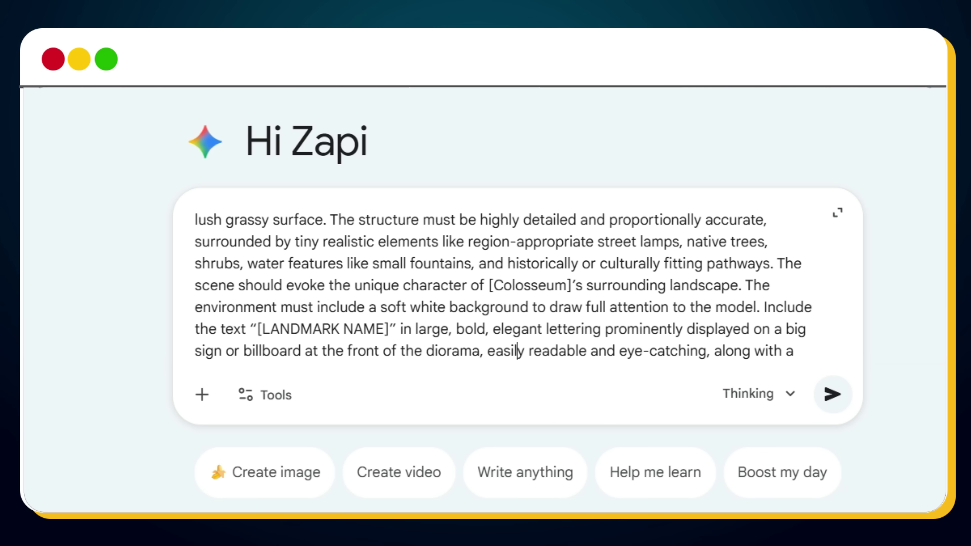
drag(261, 329, 386, 329)
key(ctrl+v)
scroll(271, 349, down, 2)
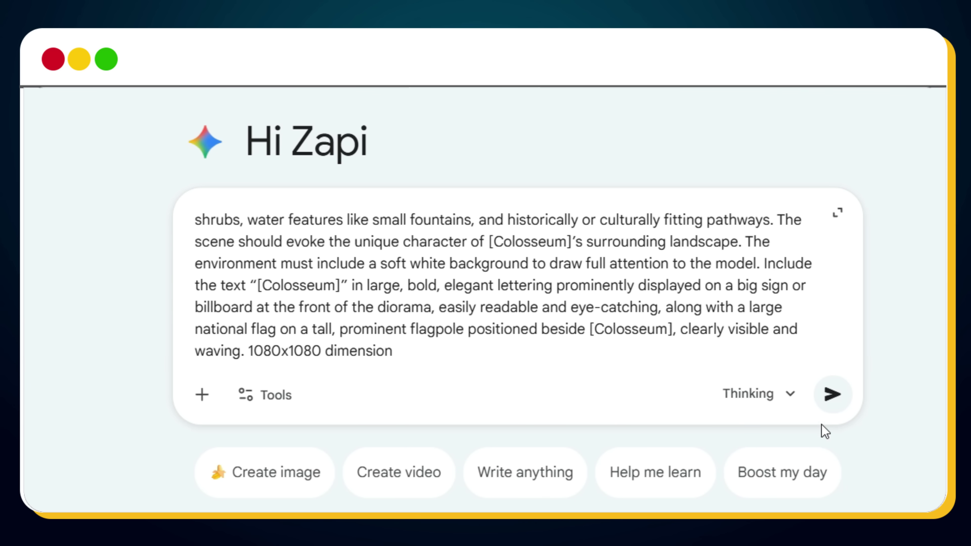
click(831, 402)
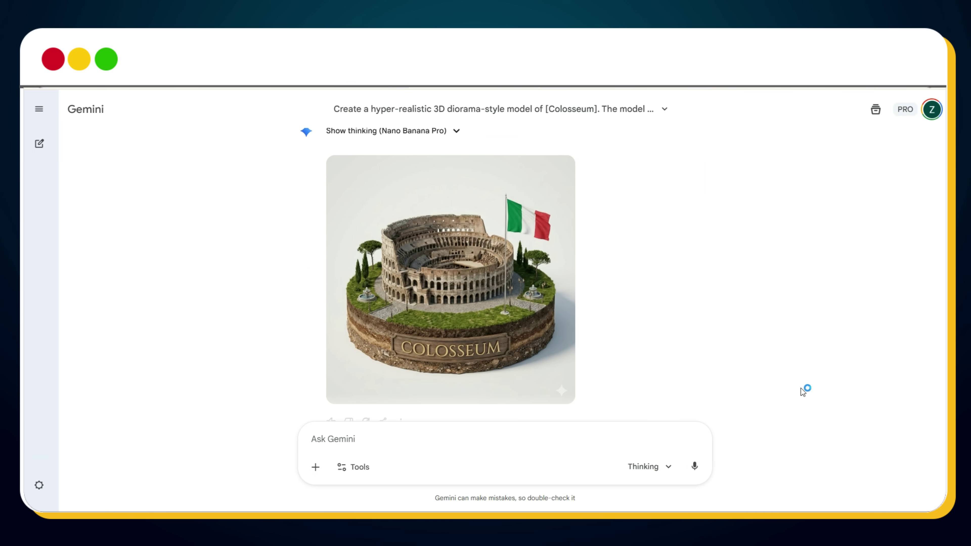
- View the Colosseum diorama with its Italian flag full-screen
click(455, 298)
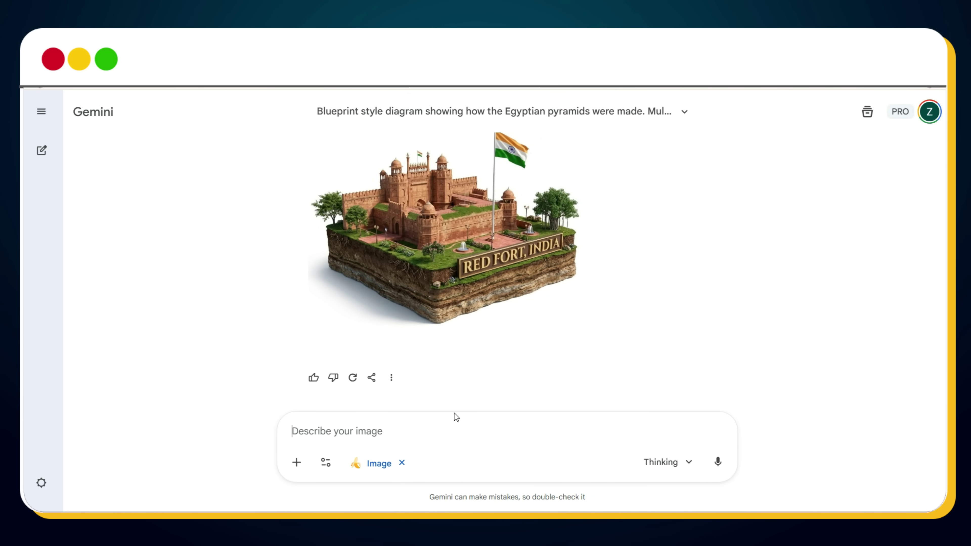
- Send the day-phases infographic prompt for a 6-year-old and view the clay result full-size
text(Create an info)
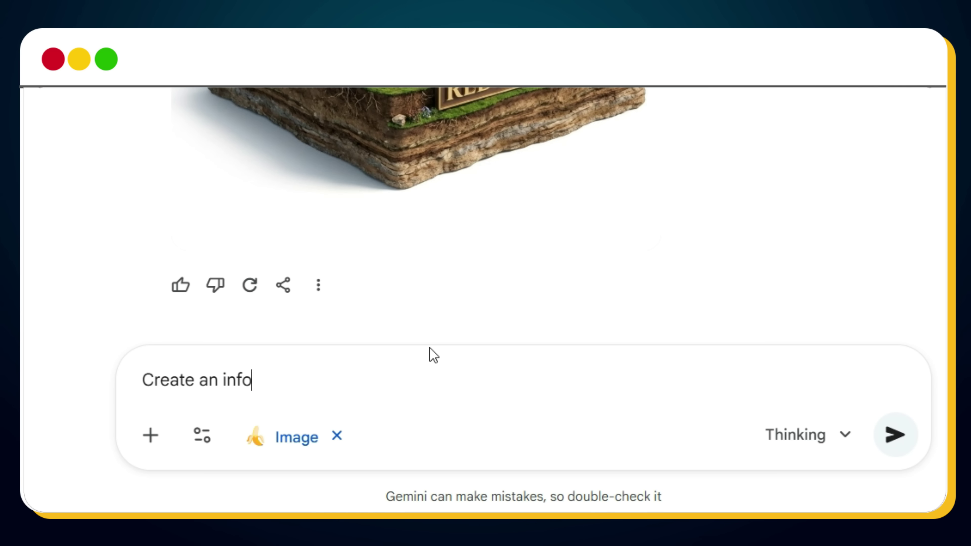
text(graphics that explains the phases of )
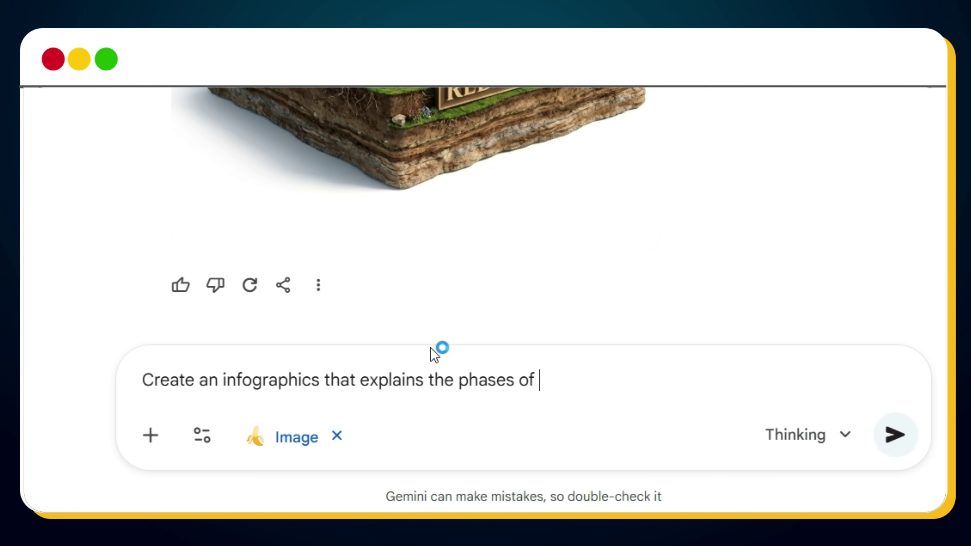
text(the day perfect for a 6 year old, and in the style )
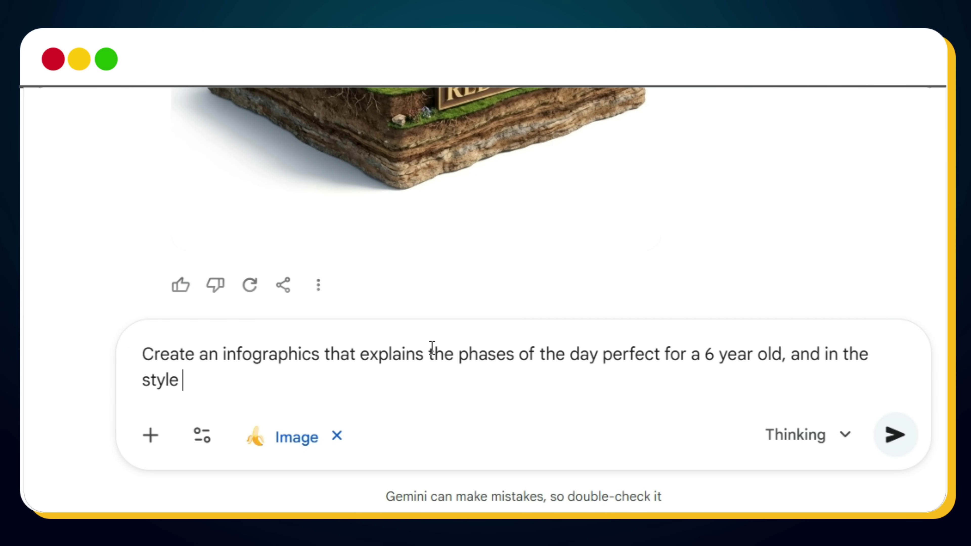
text(of: Distinctive claymation)
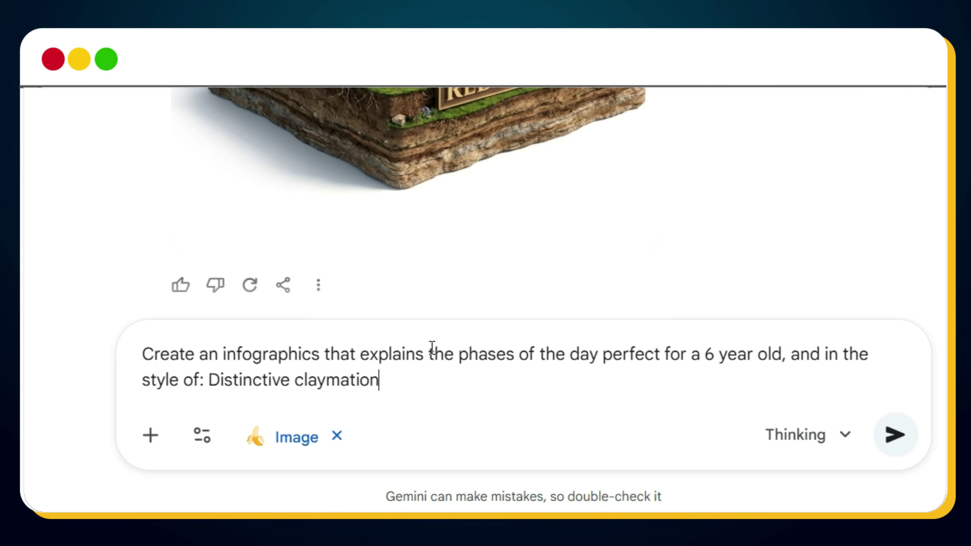
text( with wide expressive mouths, googly ey)
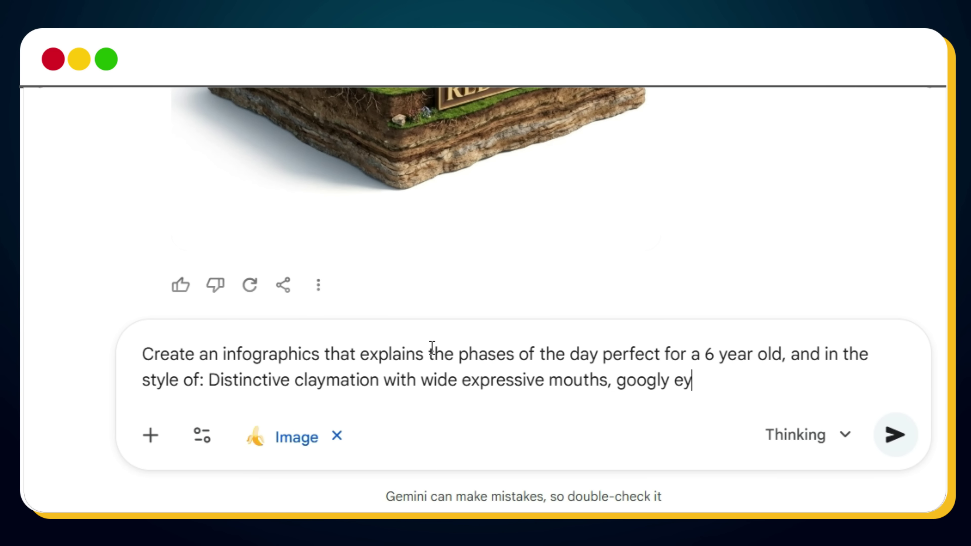
text(es, and charming humor. Matte clay)
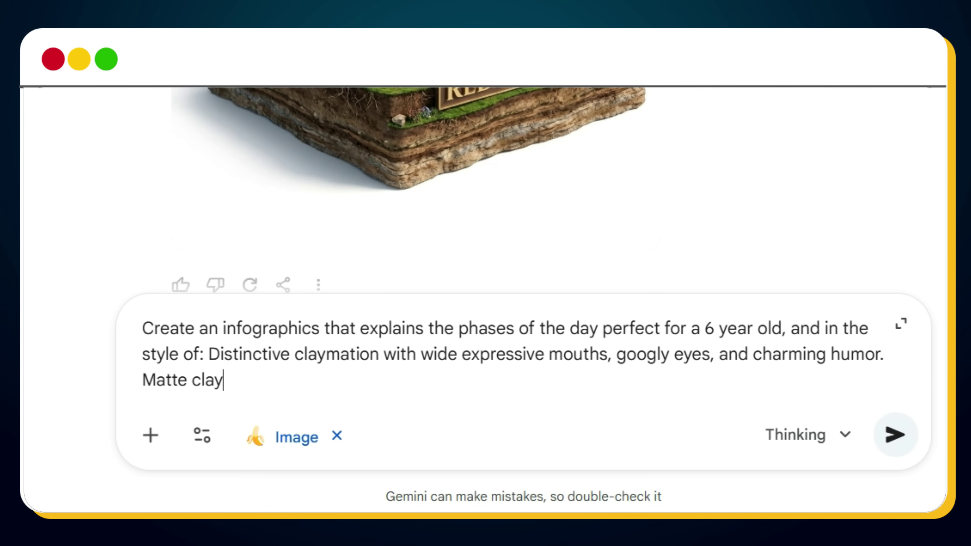
text( textures, handcrafted props, an)
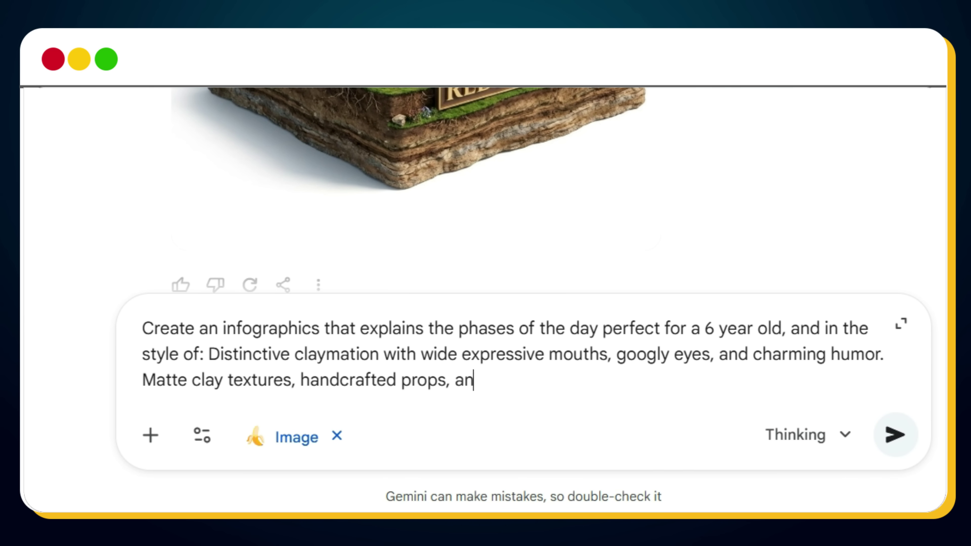
text(d warm, practical set lighting define the look.)
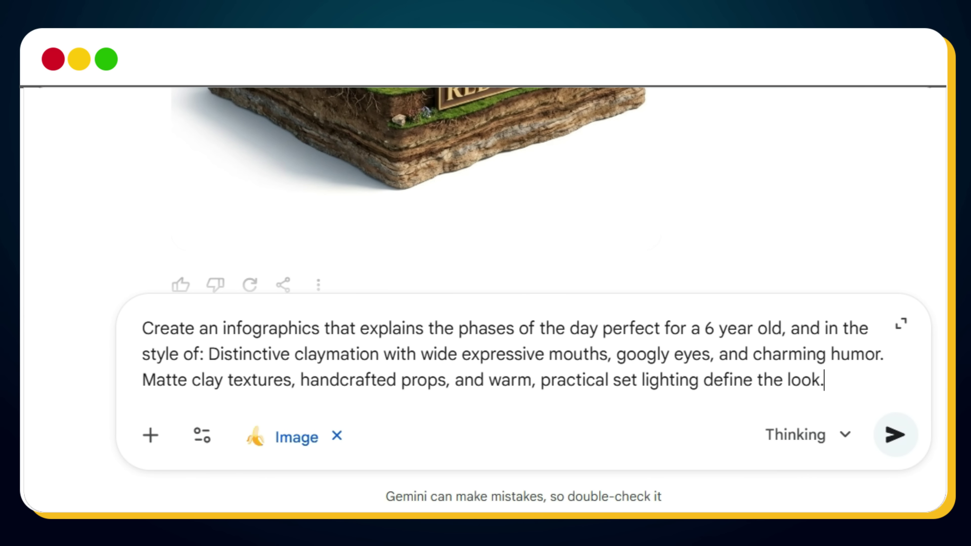
key(Return)
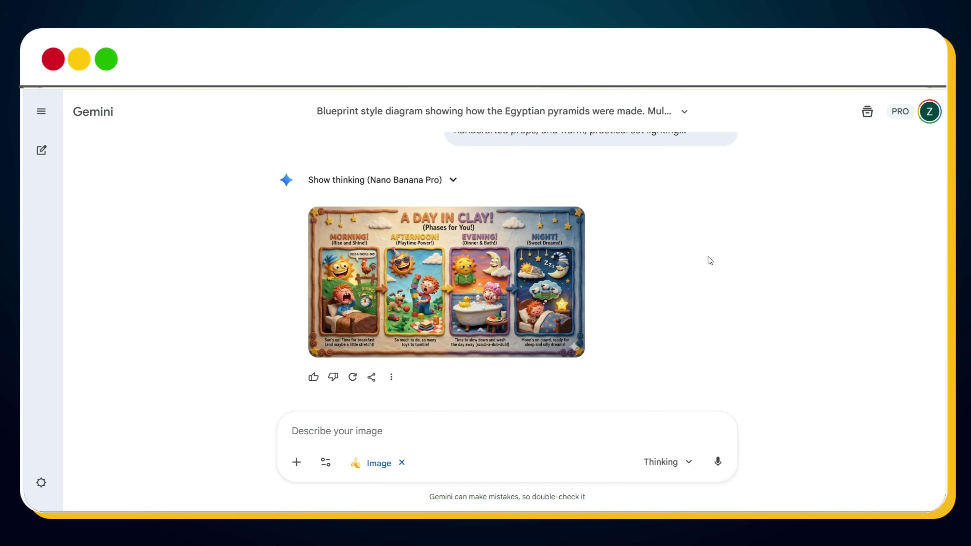
click(389, 282)
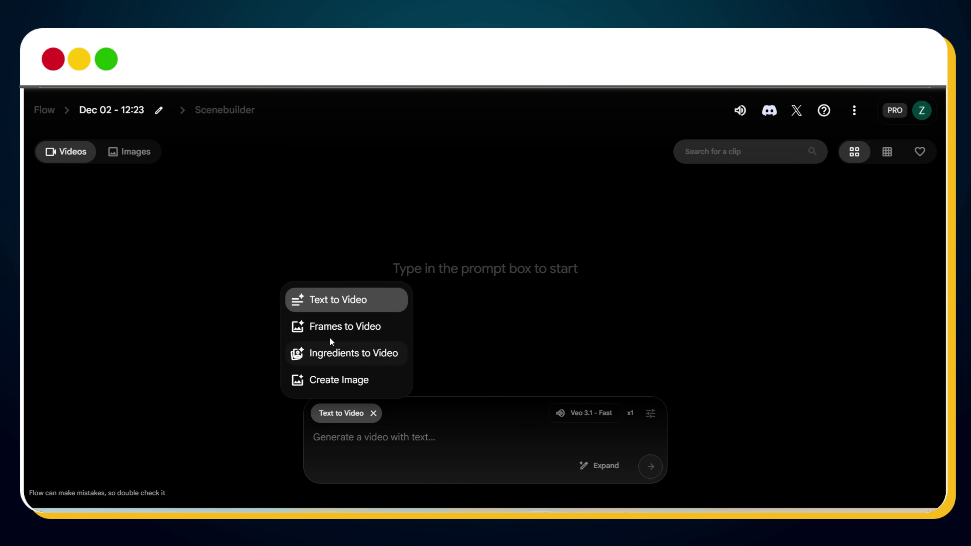
- Set up Frames to Video in Flow with the clay infographic as the starting frame
click(332, 339)
click(325, 464)
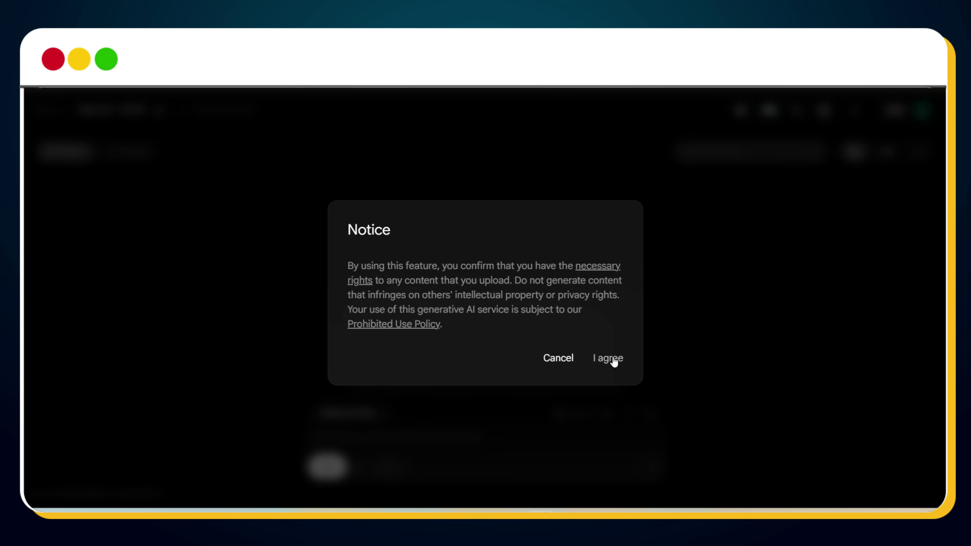
click(612, 363)
double_click(178, 374)
- Generate a clip with 'Bring this image to life. Animate each little scene.' and watch it fullscreen
text(Bring this image to life)
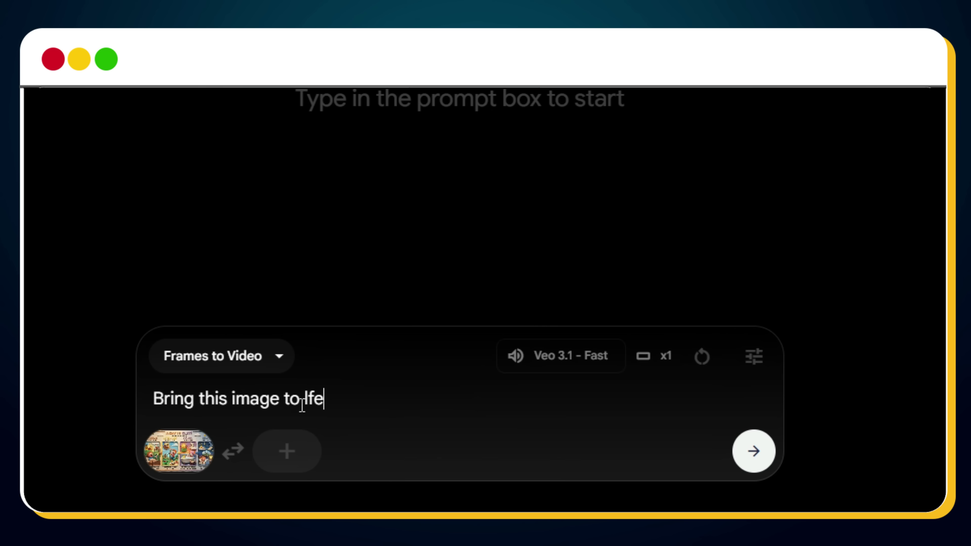
text(. Animate each little )
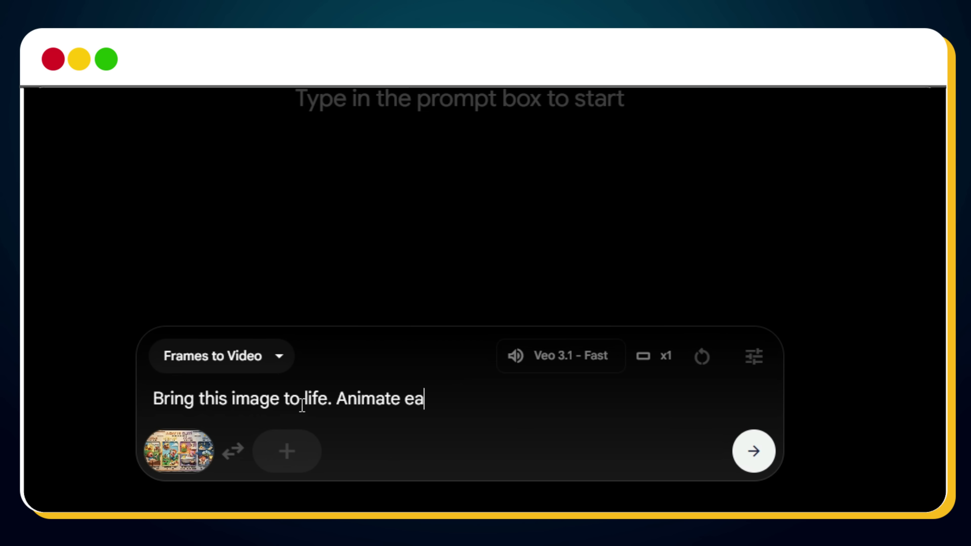
text(scene.)
key(Return)
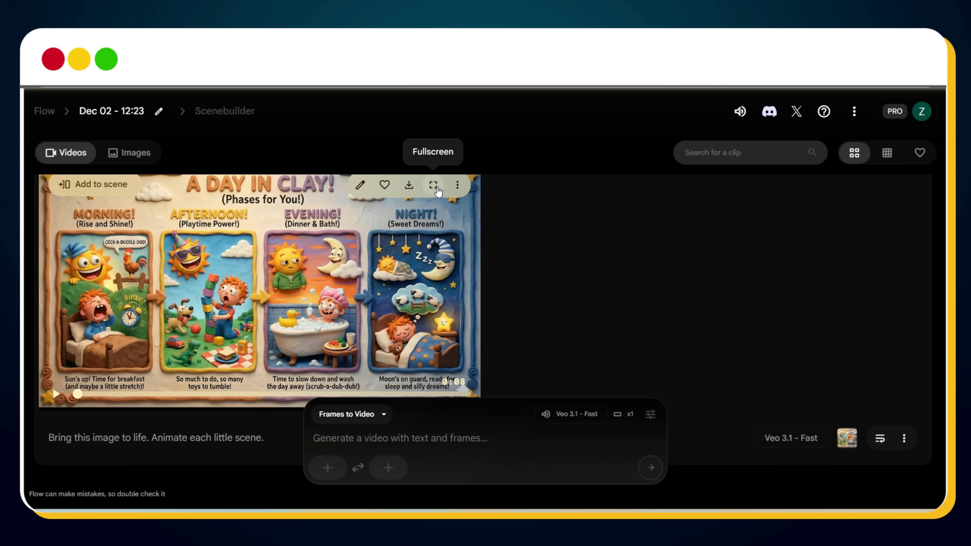
click(433, 186)
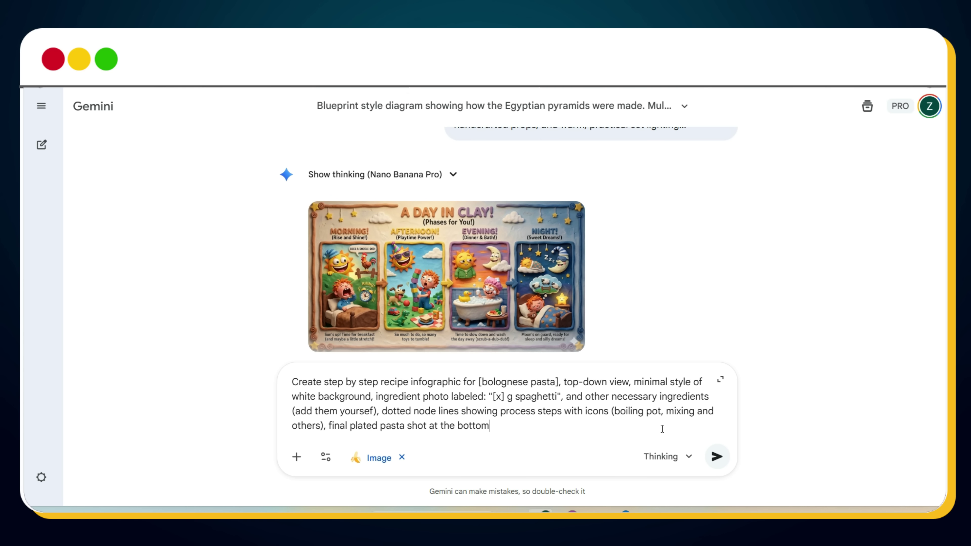
- Send the bolognese pasta recipe infographic prompt and view the result full-size
key(Return)
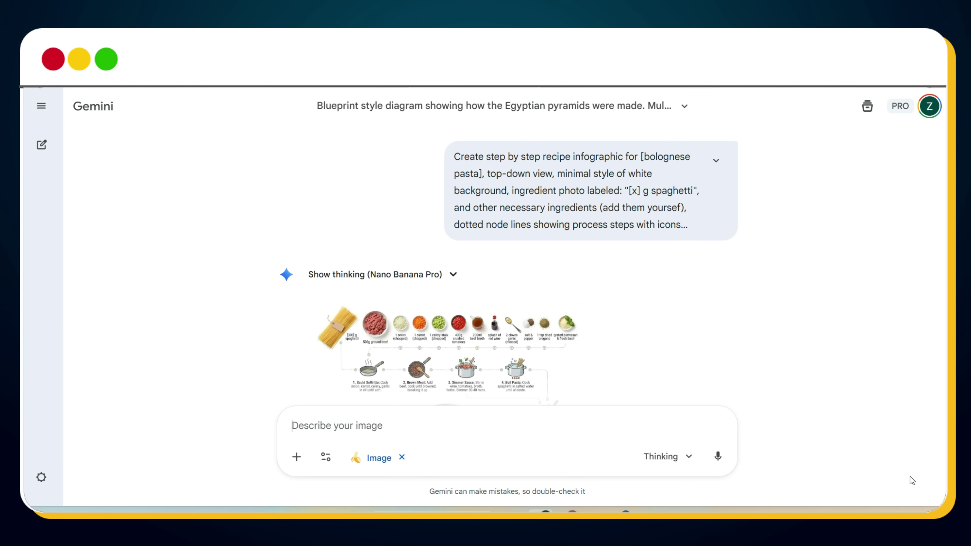
click(489, 326)
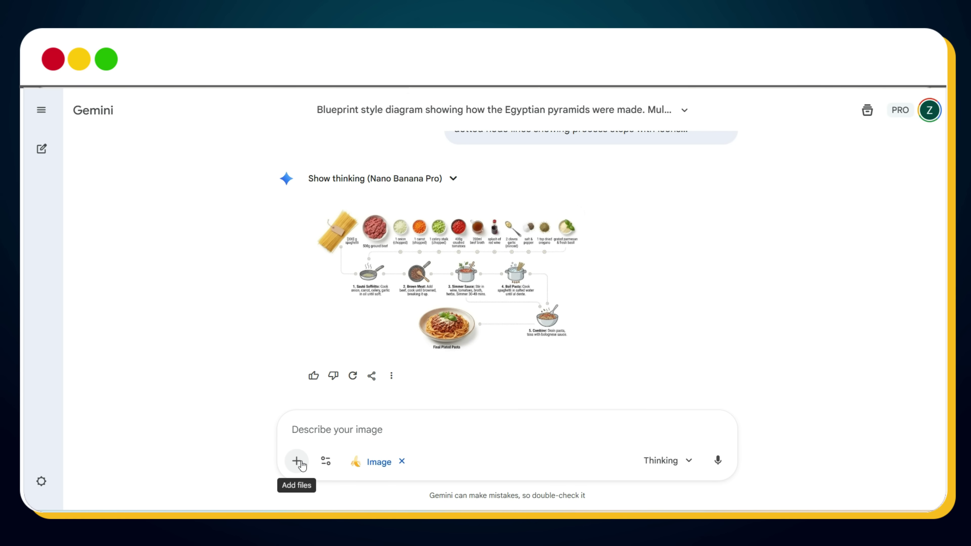
- Attach the eight superhero images, 5 (1) through 5 (8), to the chat
click(296, 461)
click(327, 352)
click(220, 376)
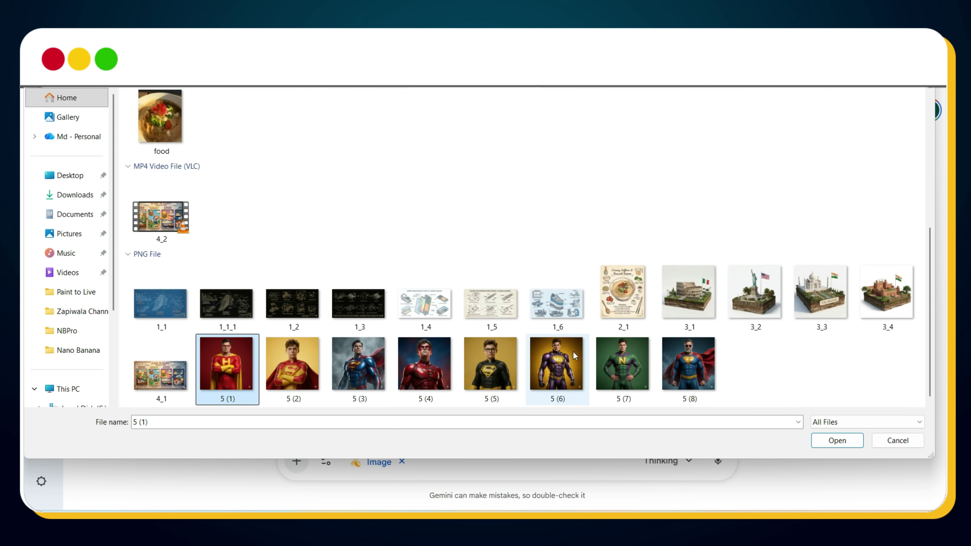
shift+click(692, 388)
click(837, 440)
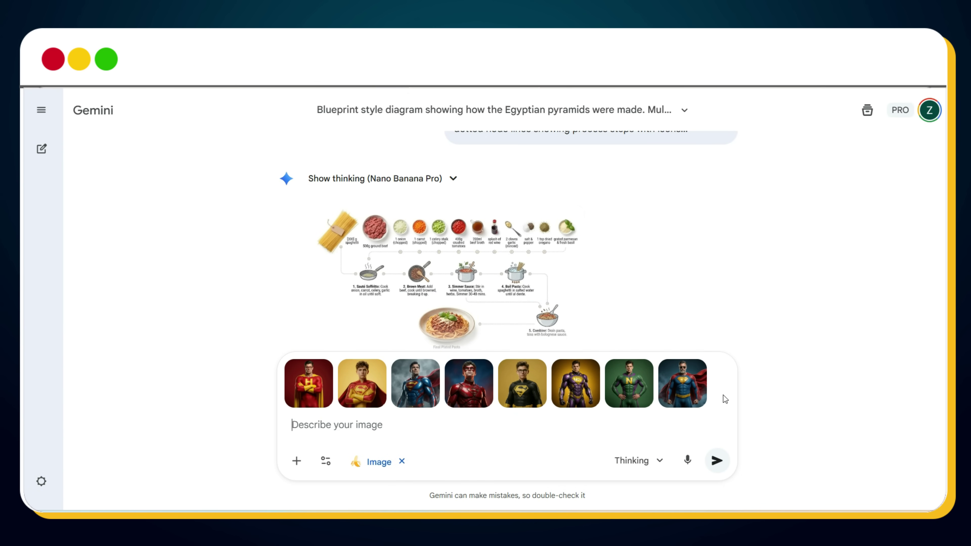
- Send the pasted group poster prompt and view the Legion of Heroes poster full-size
text(Create a professional Hollywood blockbuster movie poster design featuring all 8 superheroes from the provided images. Design requirements:  MAIN COMPOSITION: - Arrange all 8 characters in a dynamic, heroic group composition with depth and hierarchy - Central hero(es) in foreground, others positioned at various depths creating layered effect - Dramatic upward-looking angle (worm’s eye view) to emphasize power and scale - Epic sky or dramatic background (stormy clouds, city skyline, or cosmic space) - Cinematic lighting with strong highlights and shadows, rim lighting on characters)
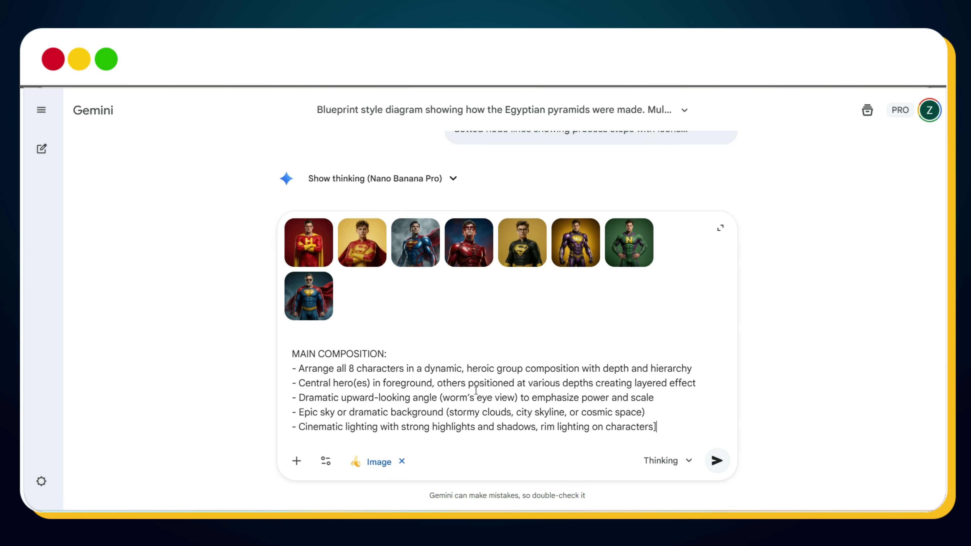
click(716, 460)
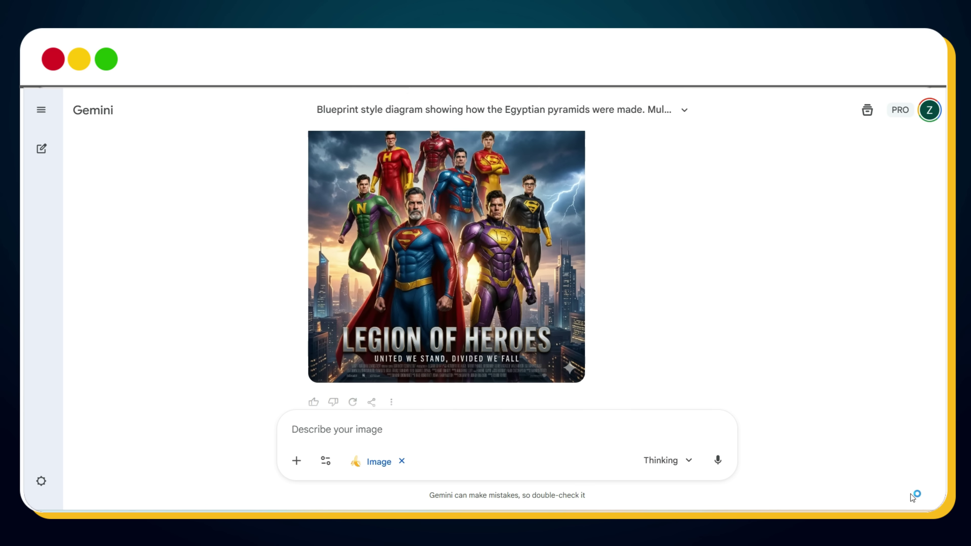
click(457, 294)
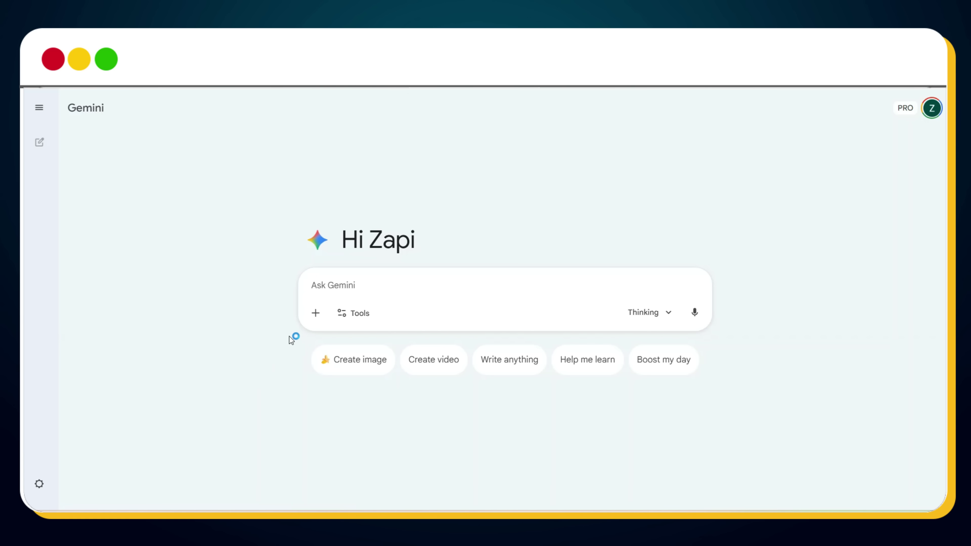
- Attach the dark red movie still and send 'Show the behind the scenes view of this movie set of this exact scene...'
click(316, 313)
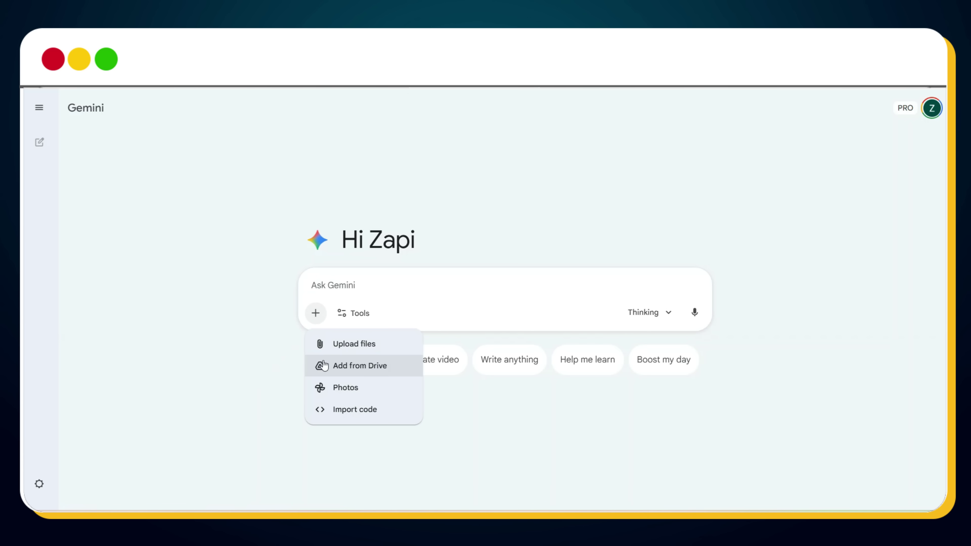
click(345, 346)
double_click(345, 346)
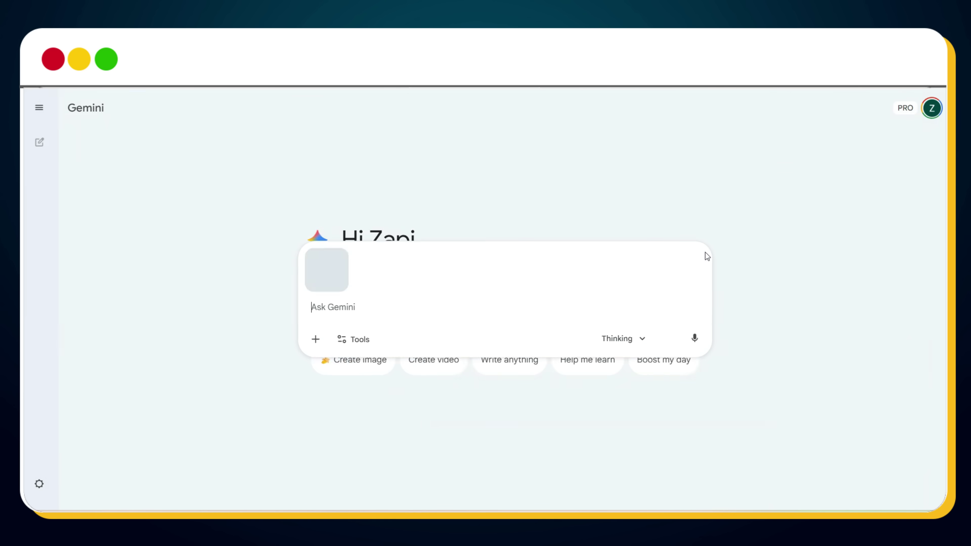
text(Show the behind the scene)
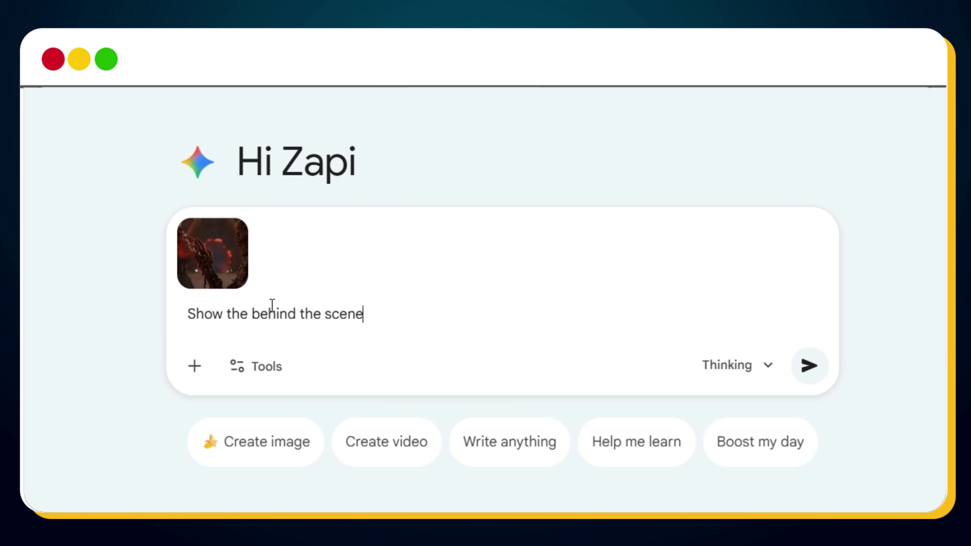
text(s view of this movie set of this exact scene)
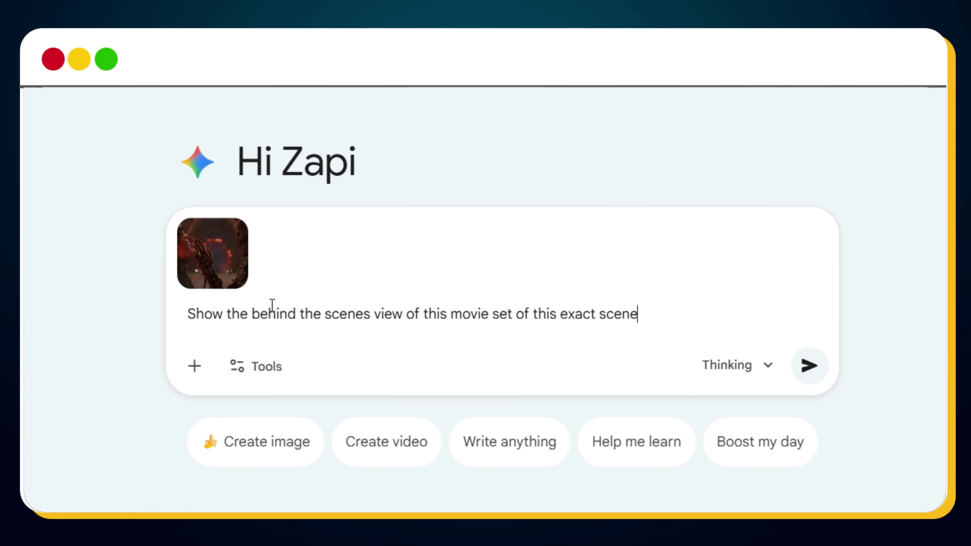
text(. Keep the characters in the same positio)
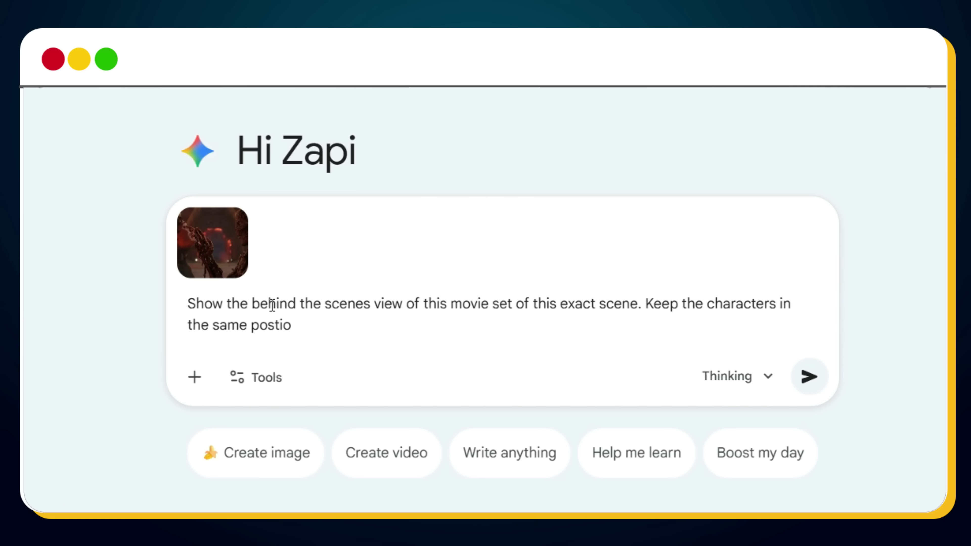
text(n, but reveal)
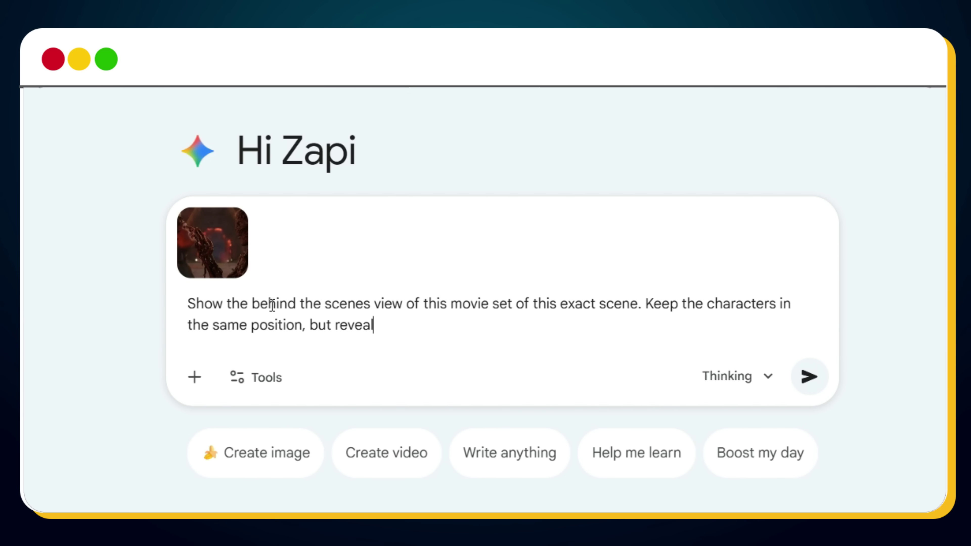
text( all the technical equipment, lightin)
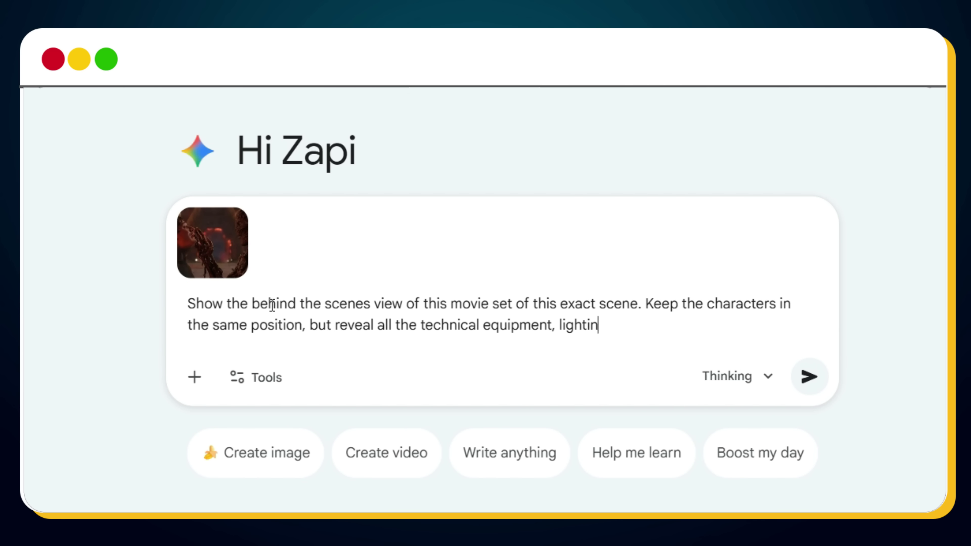
text(g setup, and crew members workin)
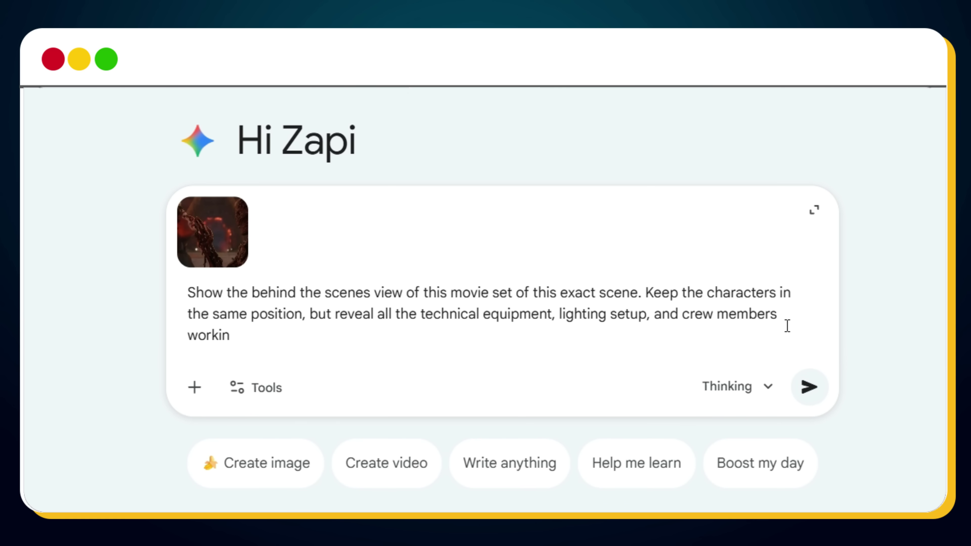
text(g around them. Denoise and sharpen the image.)
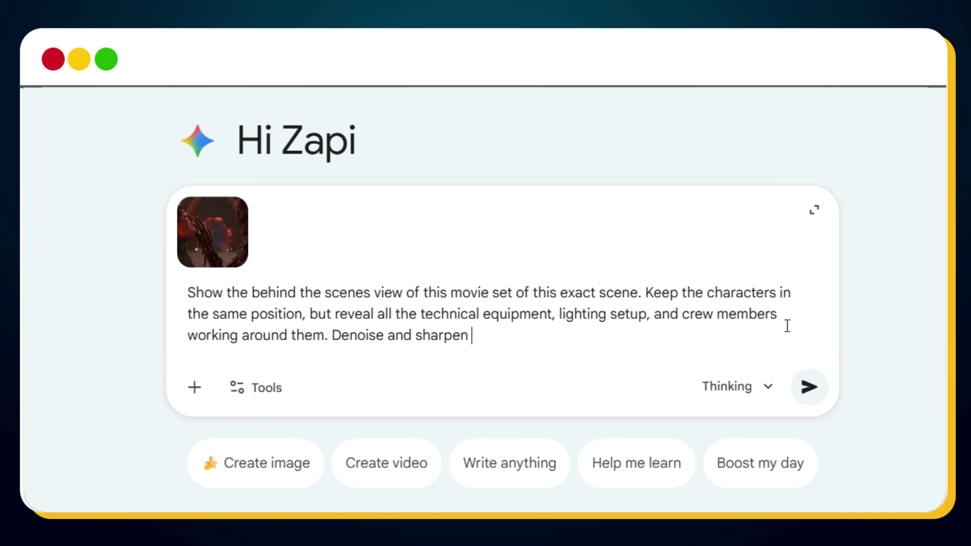
click(694, 352)
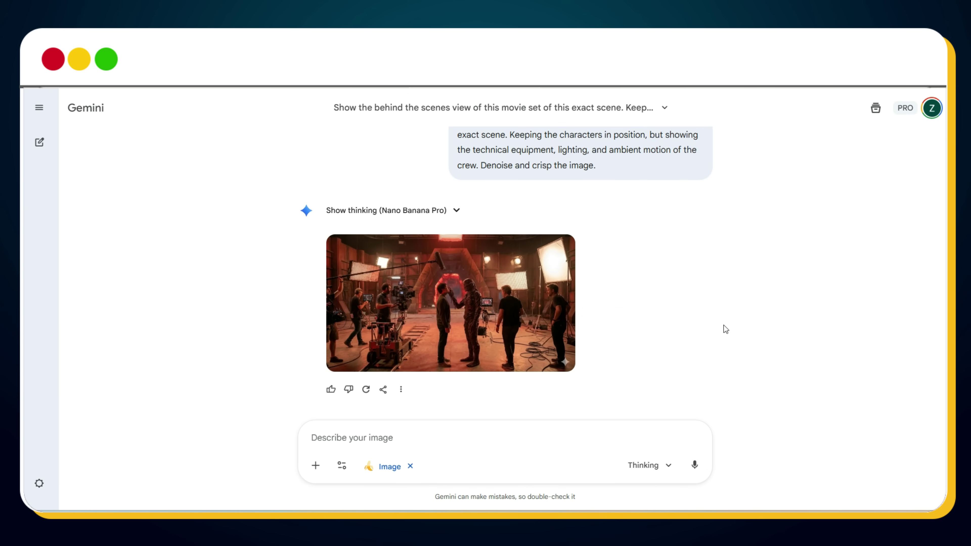
- Open the generated set image full-size, showing the boom mic, camera dolly and softbox lights
click(497, 325)
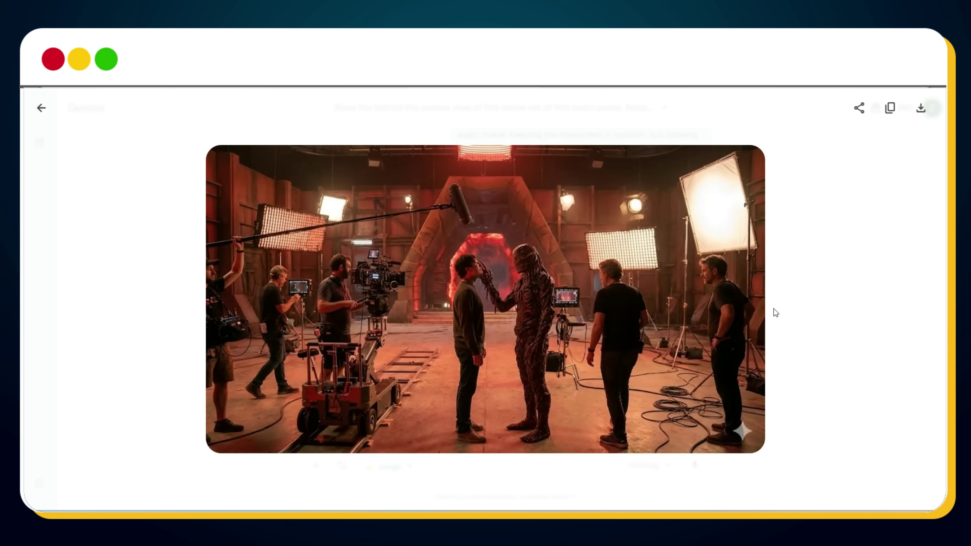